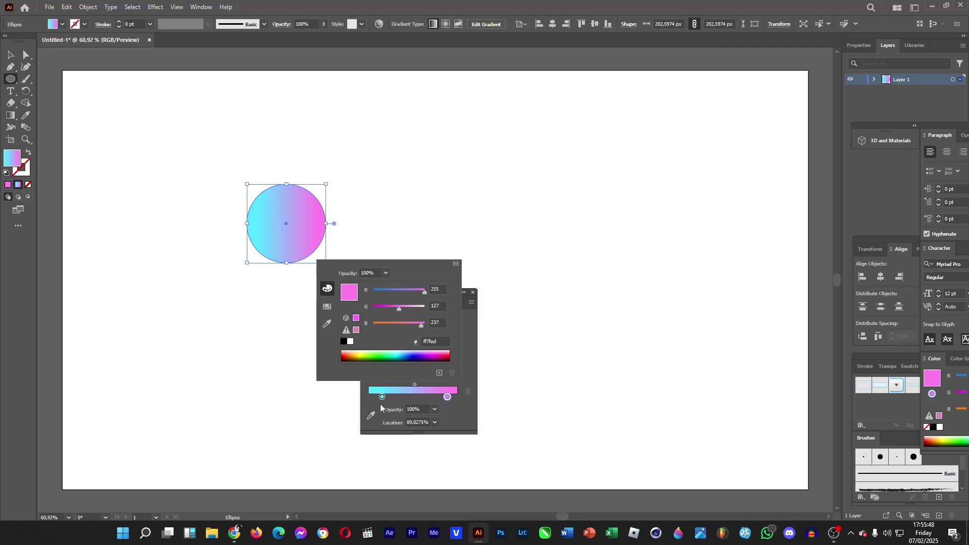
# - Add a colour stop at the cyan start of the circle's gradient and colour it bright green, #9aff55
pyautogui.click(382, 397)
pyautogui.doubleClick(382, 396)
pyautogui.moveTo(382, 396); pyautogui.dragTo(384, 397)
pyautogui.doubleClick(382, 396)
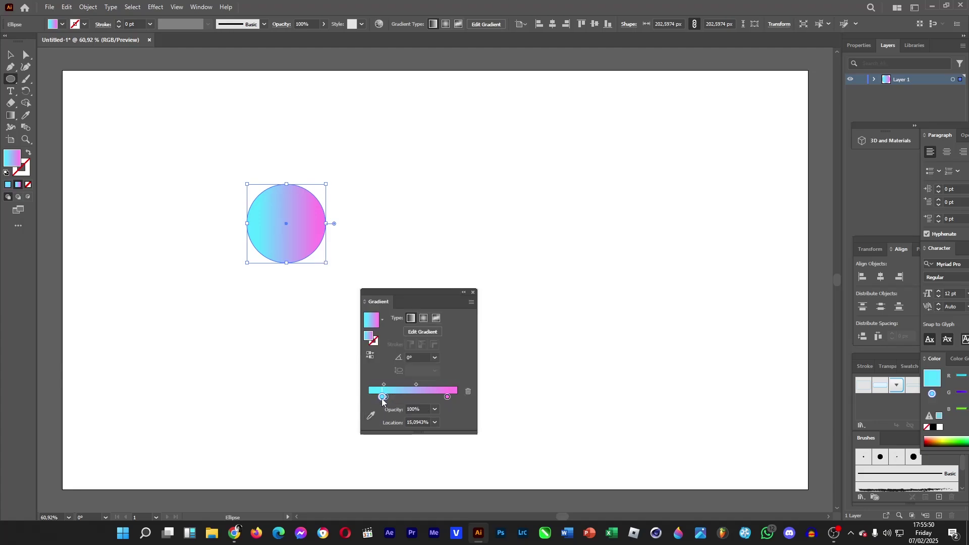
pyautogui.click(359, 352)
pyautogui.click(359, 352)
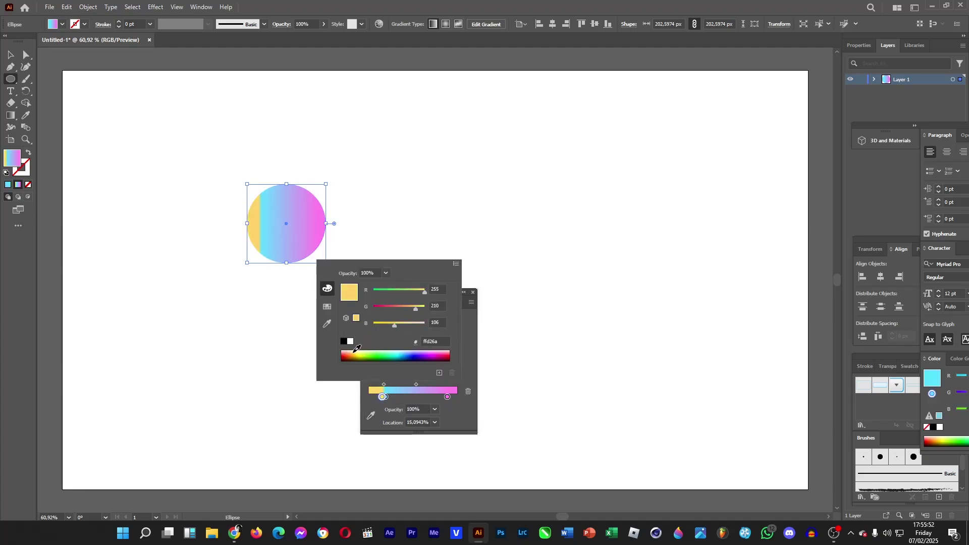
pyautogui.click(360, 351)
pyautogui.click(365, 352)
pyautogui.click(370, 353)
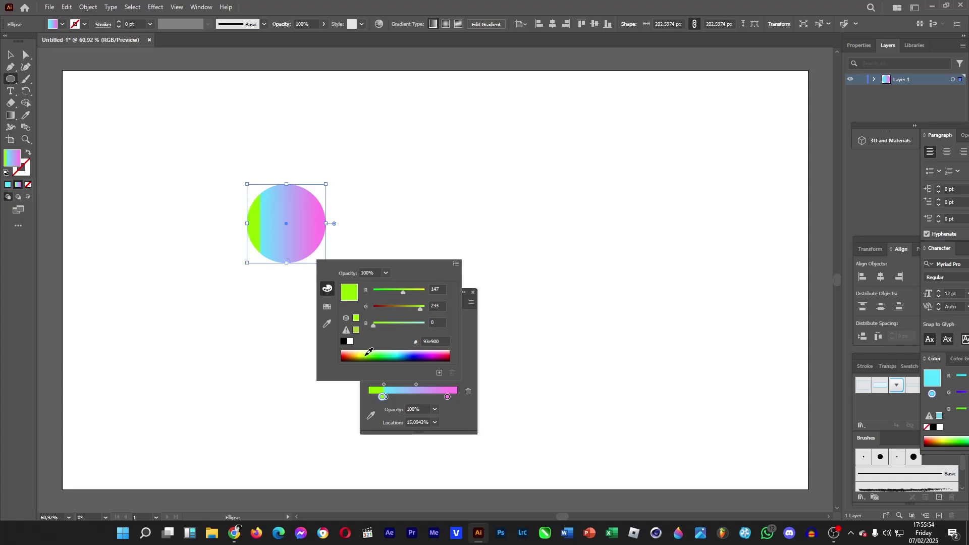
pyautogui.click(372, 350)
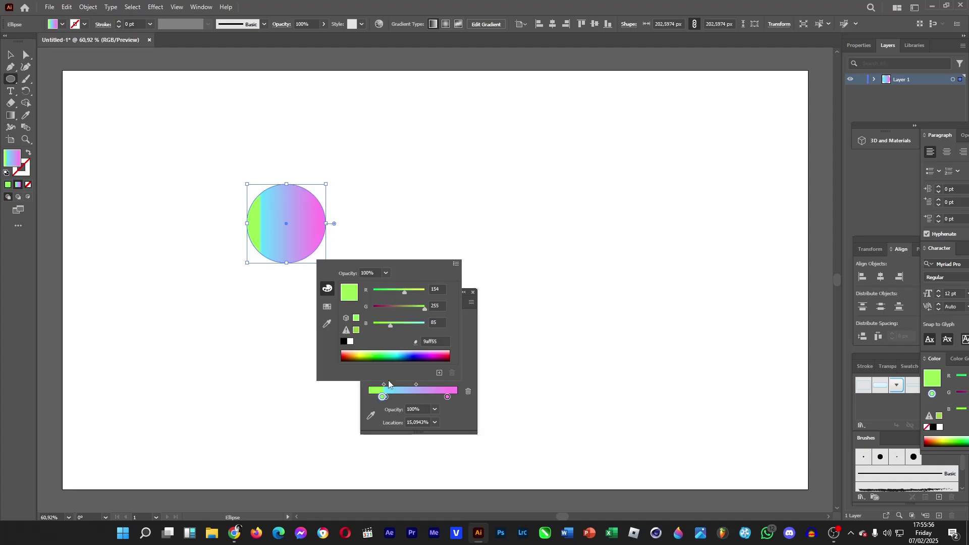
# - Move the gradient's cyan stop towards the middle and add a lavender stop, #aaaaf6, at about 70%
pyautogui.click(386, 396)
pyautogui.moveTo(386, 396); pyautogui.dragTo(430, 398)
pyautogui.click(427, 399)
pyautogui.doubleClick(431, 397)
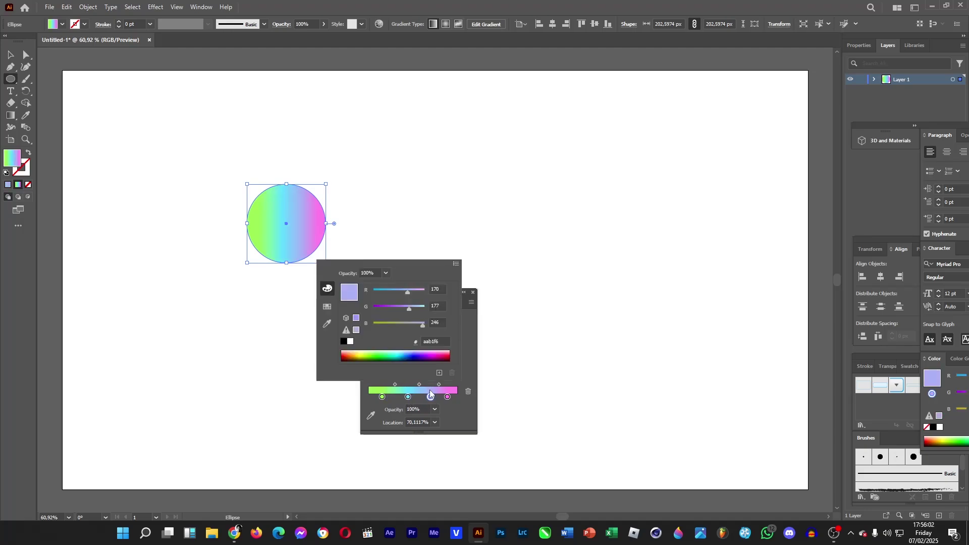
pyautogui.moveTo(408, 309); pyautogui.dragTo(403, 309)
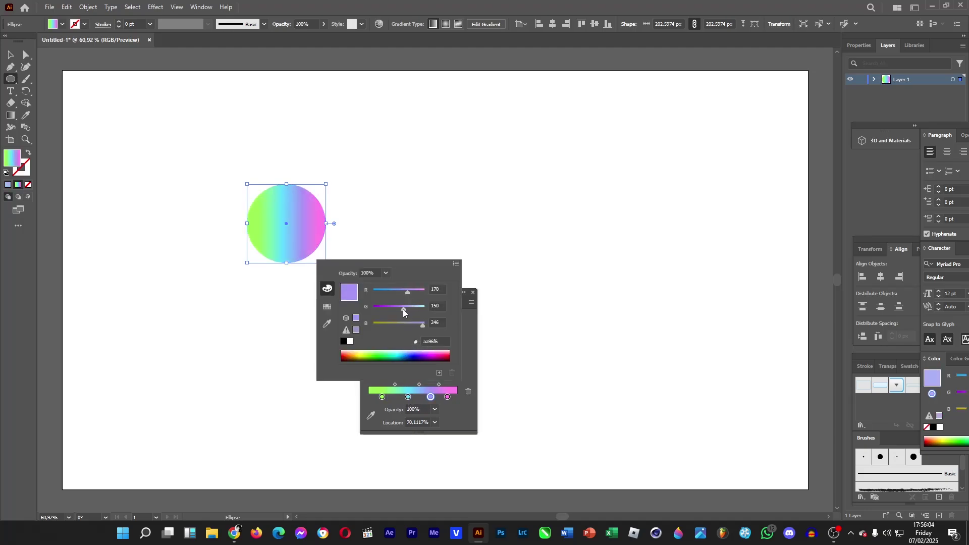
pyautogui.click(412, 308)
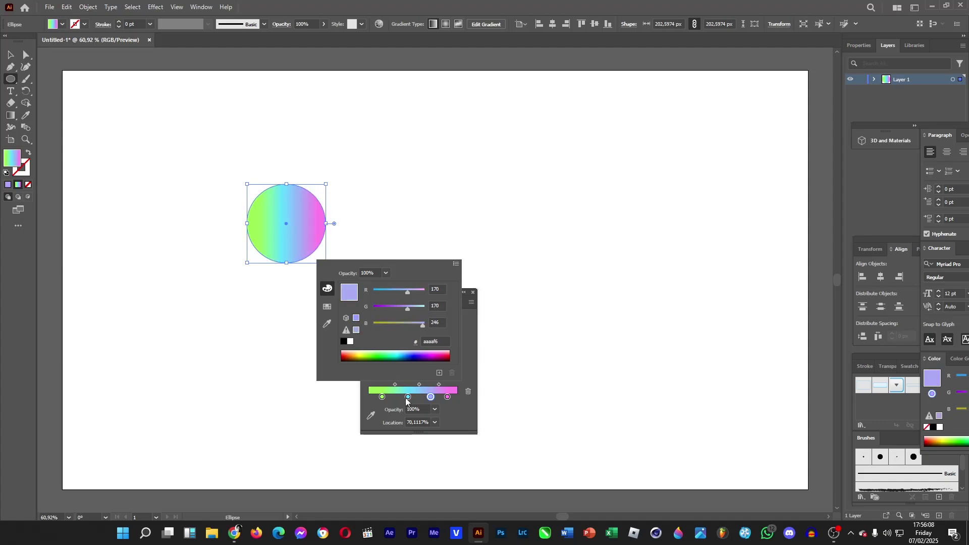
# - Recolour the green gradient stop to pale green #dbffbf, and shift the cyan stop to about 42% with a slightly stronger cyan
pyautogui.doubleClick(382, 398)
pyautogui.moveTo(378, 354)
pyautogui.mouseDown()
pyautogui.moveTo(369, 356)
pyautogui.moveTo(371, 346)
pyautogui.mouseUp()
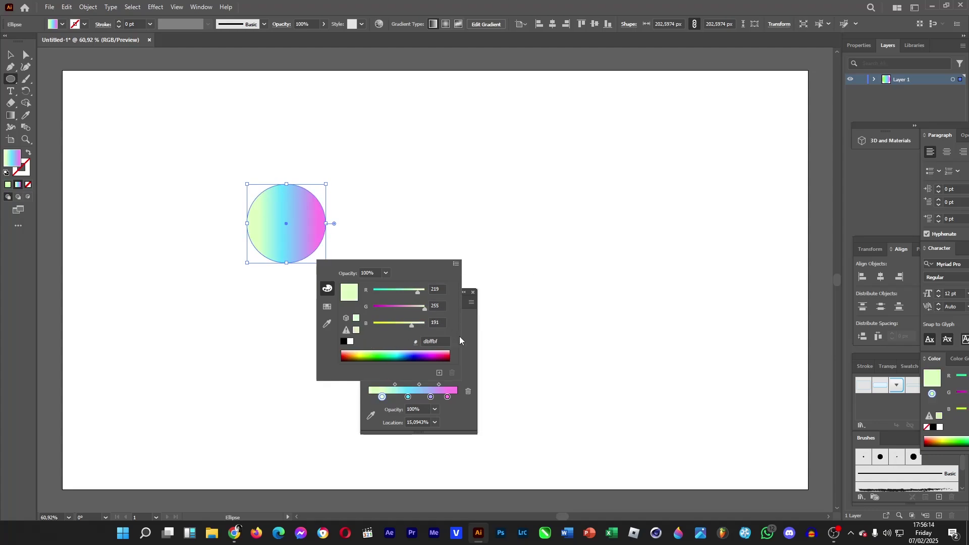
pyautogui.moveTo(408, 397); pyautogui.dragTo(406, 397)
pyautogui.doubleClick(406, 397)
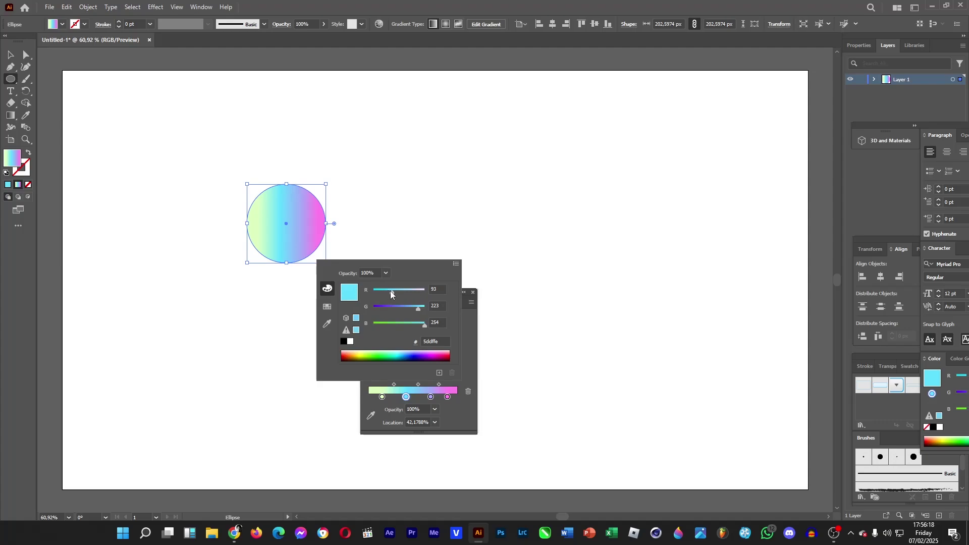
pyautogui.moveTo(388, 292); pyautogui.dragTo(417, 307)
pyautogui.click(482, 359)
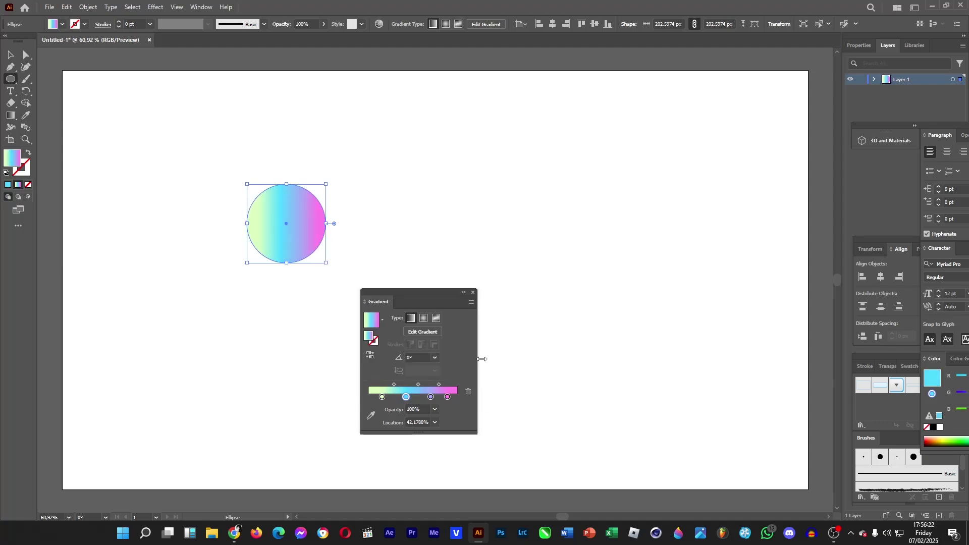
# - Angle the circle's linear gradient diagonally to about -37° and move its pale green stop to about 5.6%
pyautogui.click(422, 331)
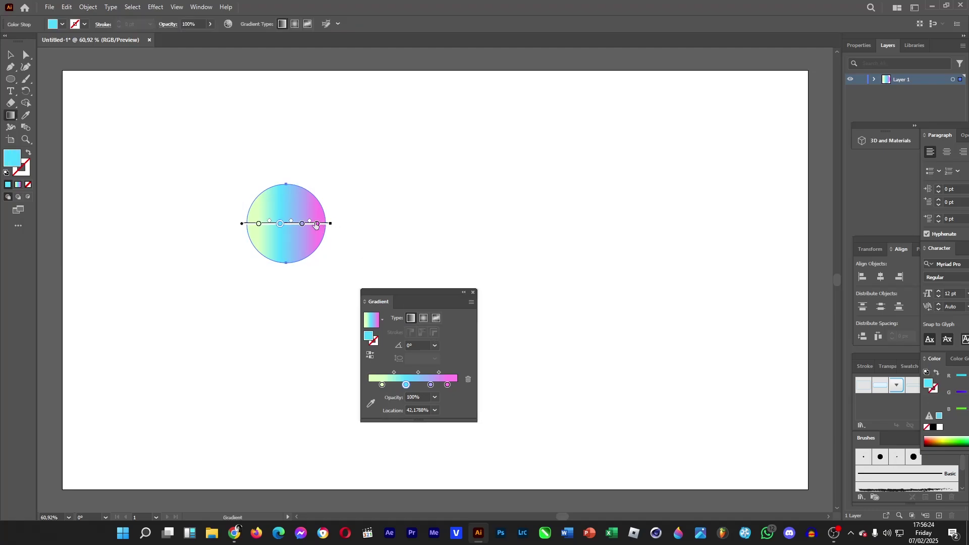
pyautogui.moveTo(246, 226); pyautogui.dragTo(247, 226)
pyautogui.moveTo(331, 227)
pyautogui.mouseDown()
pyautogui.moveTo(288, 272)
pyautogui.moveTo(342, 273)
pyautogui.mouseUp()
pyautogui.moveTo(288, 226)
pyautogui.mouseDown()
pyautogui.moveTo(300, 226)
pyautogui.moveTo(287, 225)
pyautogui.mouseUp()
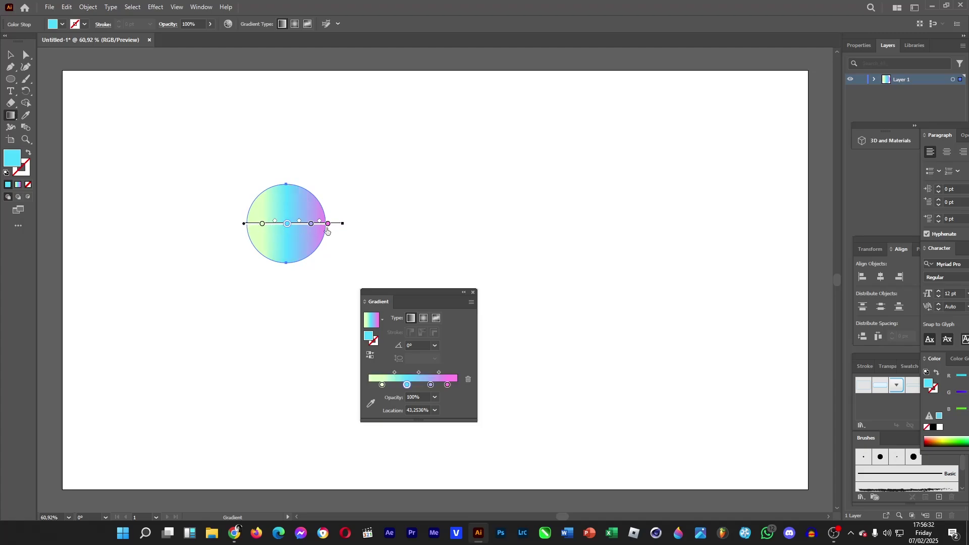
pyautogui.moveTo(345, 224)
pyautogui.mouseDown()
pyautogui.moveTo(324, 277)
pyautogui.moveTo(336, 263)
pyautogui.moveTo(324, 252)
pyautogui.mouseUp()
pyautogui.moveTo(271, 216); pyautogui.dragTo(255, 205)
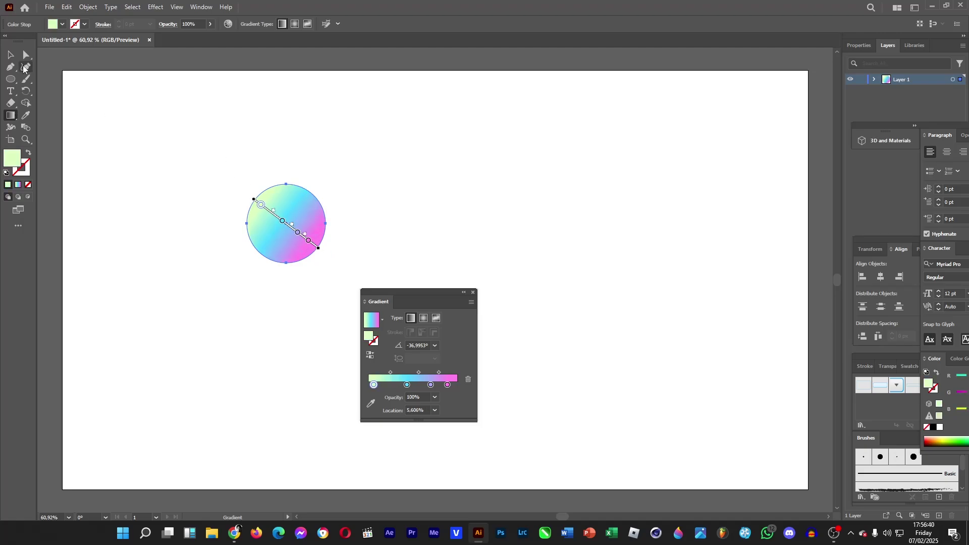
pyautogui.click(11, 54)
pyautogui.click(333, 209)
pyautogui.click(317, 212)
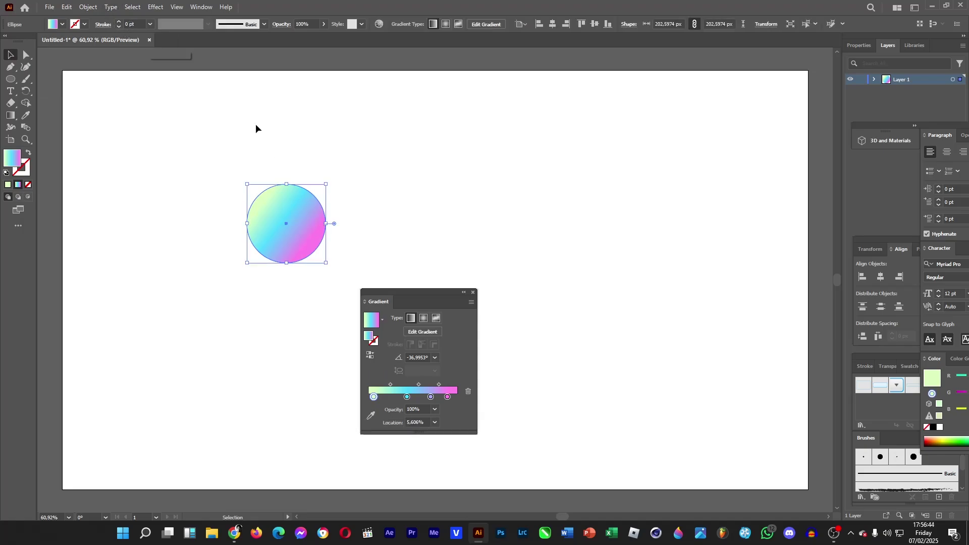
pyautogui.click(473, 292)
# - Cut the gradient circle and paste it back at the centre of the view
pyautogui.moveTo(310, 228); pyautogui.dragTo(308, 195)
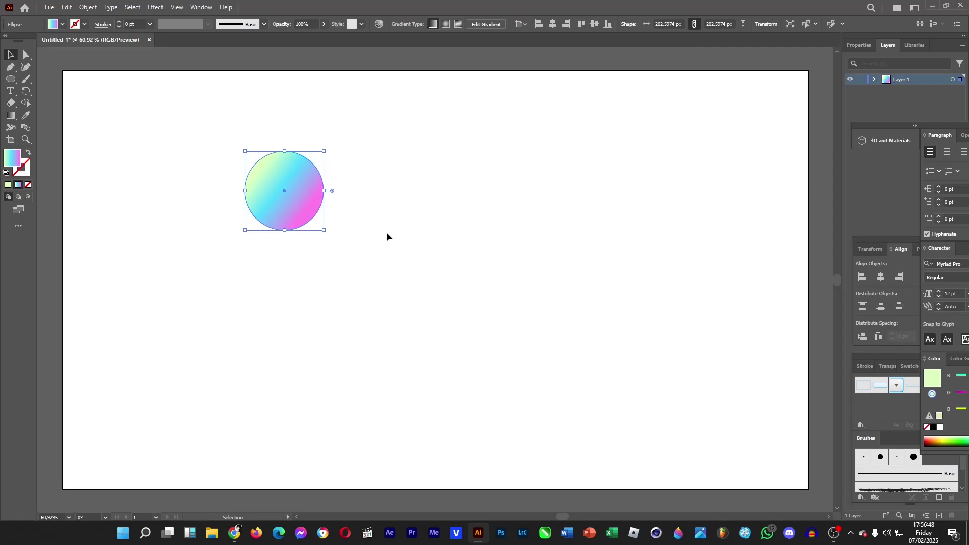
pyautogui.hotkey('ctrl', 'x')
pyautogui.hotkey('ctrl', 'v')
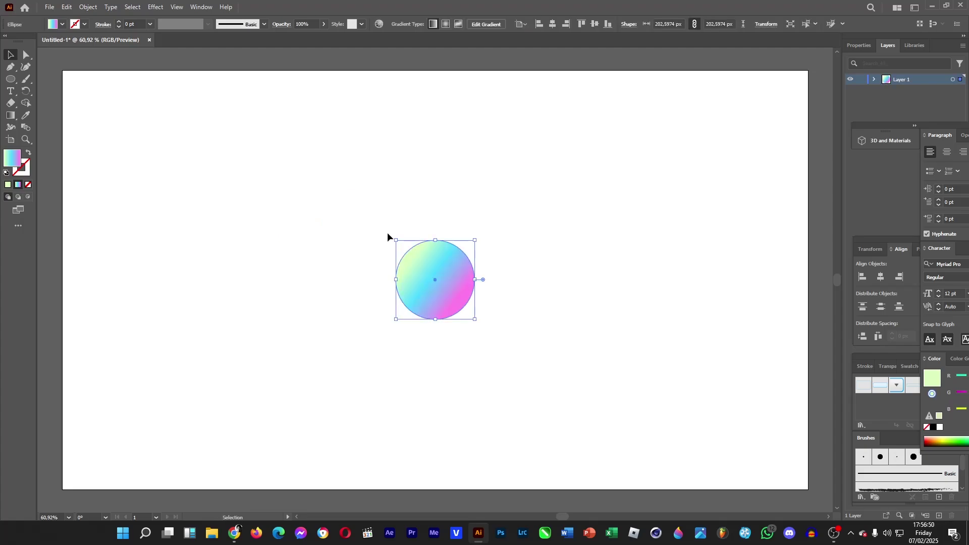
# - Duplicate the gradient circle horizontally and place the two circles apart near the artboard's upper edge
pyautogui.click(475, 275)
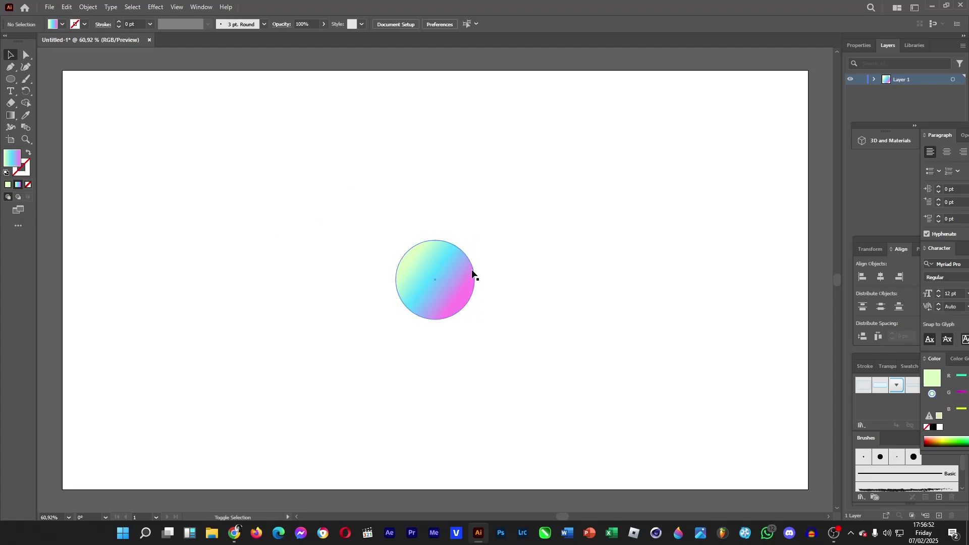
pyautogui.moveTo(476, 277); pyautogui.dragTo(735, 291)
pyautogui.moveTo(795, 228); pyautogui.dragTo(272, 353)
pyautogui.moveTo(431, 272); pyautogui.dragTo(318, 177)
pyautogui.click(52, 195)
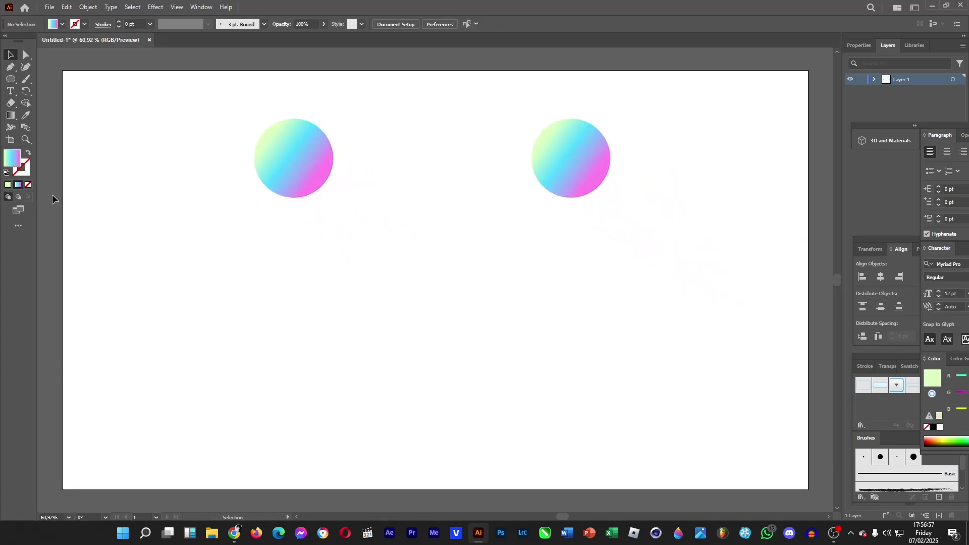
# - Start a curved Pen path below the circles, forming the small spiral hook at its upper-left end
pyautogui.click(11, 67)
pyautogui.click(373, 265)
pyautogui.click(393, 271)
pyautogui.click(391, 286)
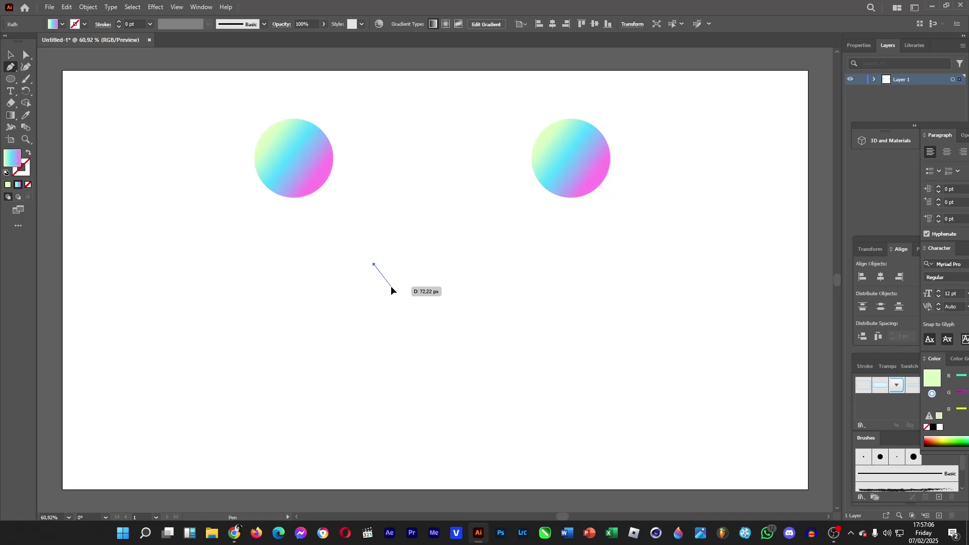
pyautogui.click(389, 301)
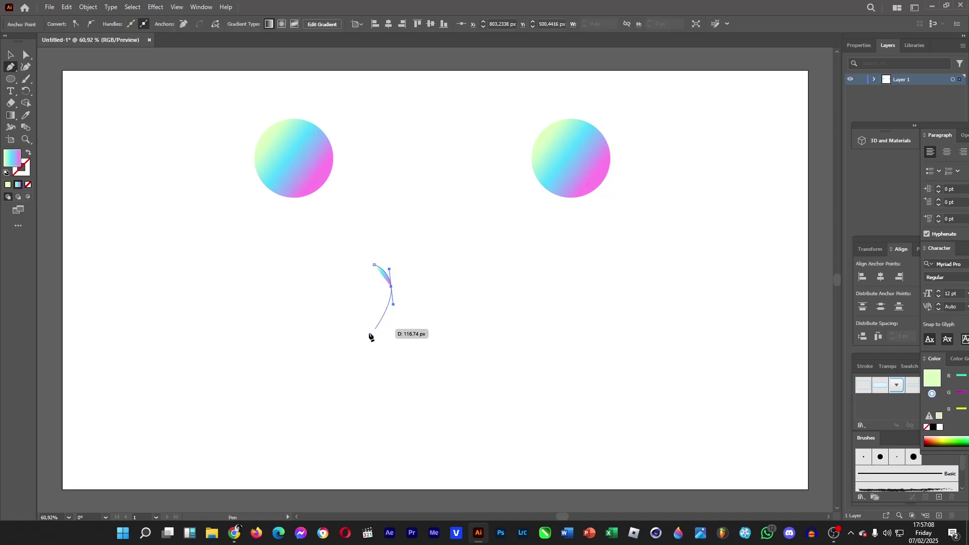
pyautogui.moveTo(363, 329); pyautogui.dragTo(314, 277)
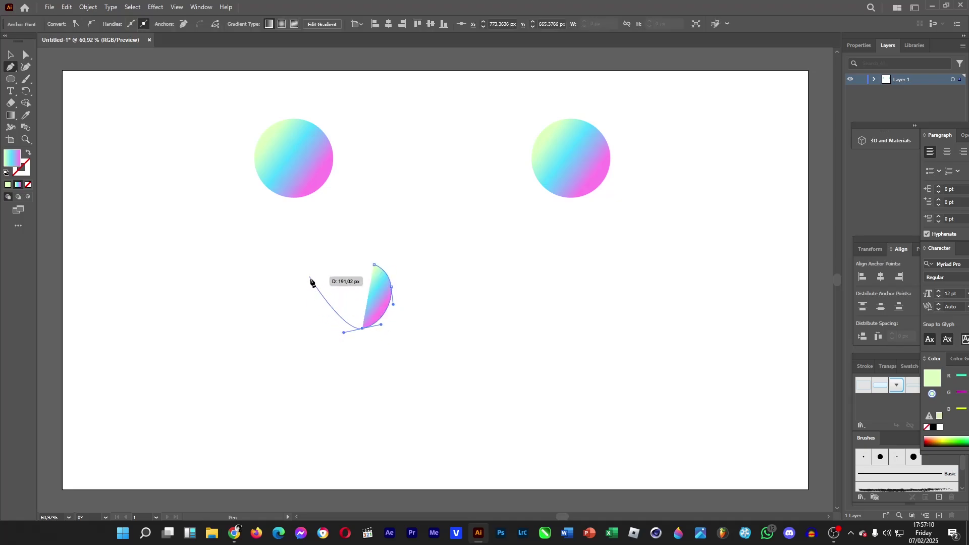
# - Continue the Pen path over the spiral, across in a wave, and around into a rounded loop at the upper right
pyautogui.moveTo(357, 223); pyautogui.dragTo(385, 220)
pyautogui.moveTo(526, 246); pyautogui.dragTo(599, 266)
pyautogui.moveTo(599, 210); pyautogui.dragTo(573, 204)
pyautogui.moveTo(516, 216); pyautogui.dragTo(497, 228)
# - Extend the Pen path down a long diagonal stem into a lower-left loop and a short curved tail below the artboard
pyautogui.scroll(-3, 405, 447)
pyautogui.moveTo(385, 410); pyautogui.dragTo(357, 501)
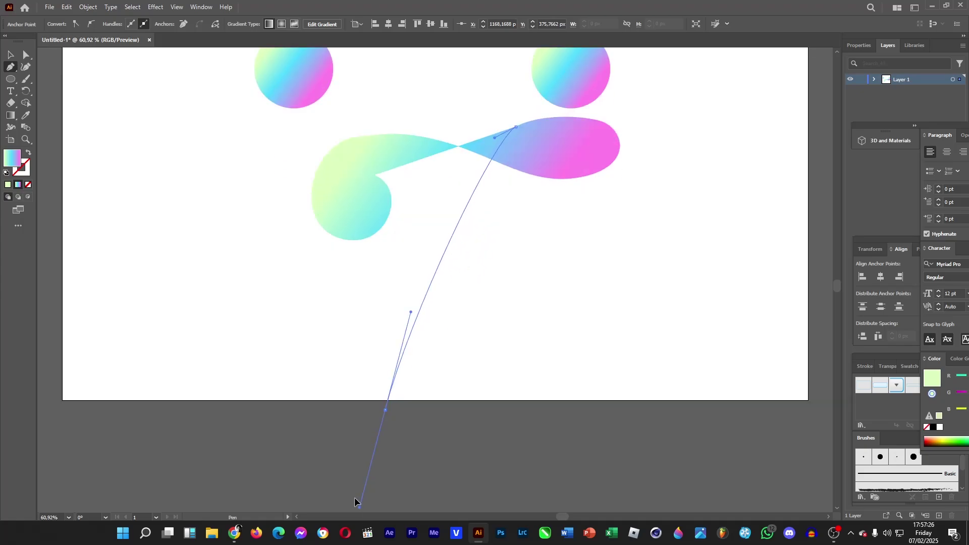
pyautogui.moveTo(309, 384); pyautogui.dragTo(321, 353)
pyautogui.moveTo(396, 380); pyautogui.dragTo(413, 395)
pyautogui.moveTo(514, 413)
pyautogui.mouseDown()
pyautogui.moveTo(555, 392)
pyautogui.moveTo(553, 404)
pyautogui.moveTo(532, 407)
pyautogui.mouseUp()
pyautogui.hotkey('ctrl', 'z')
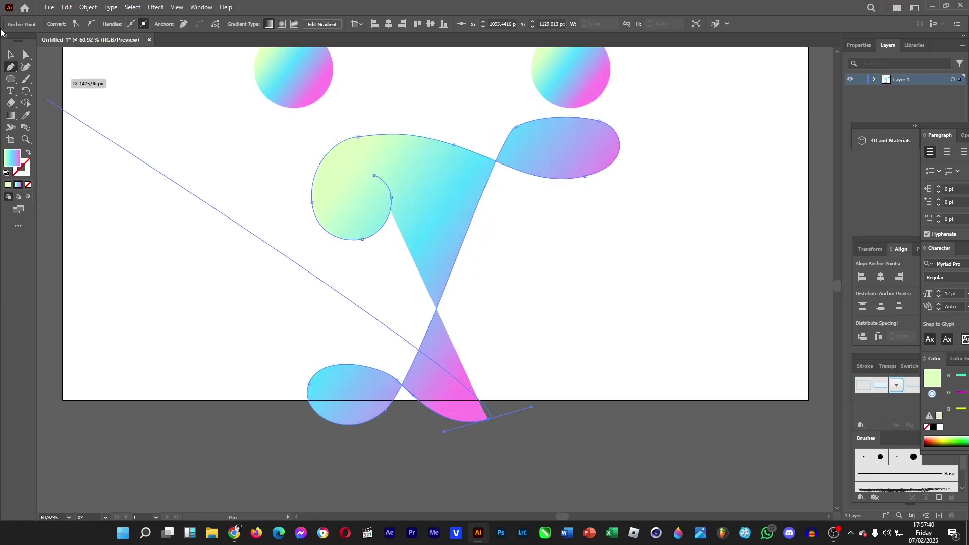
# - Reshape the path's upper-right loop by adjusting its anchor points and handles, and set the path's fill to None
pyautogui.click(10, 55)
pyautogui.press('a')
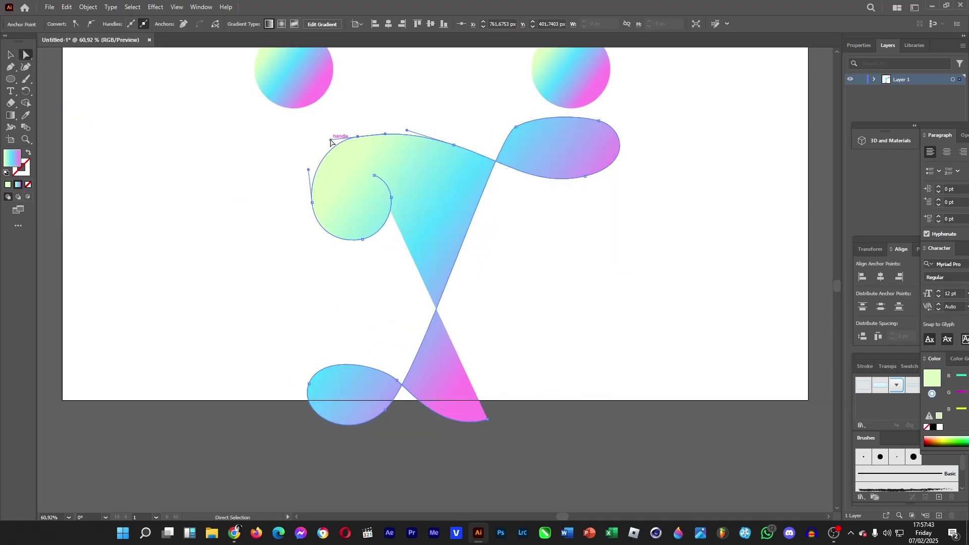
pyautogui.click(515, 127)
pyautogui.moveTo(516, 127); pyautogui.dragTo(507, 146)
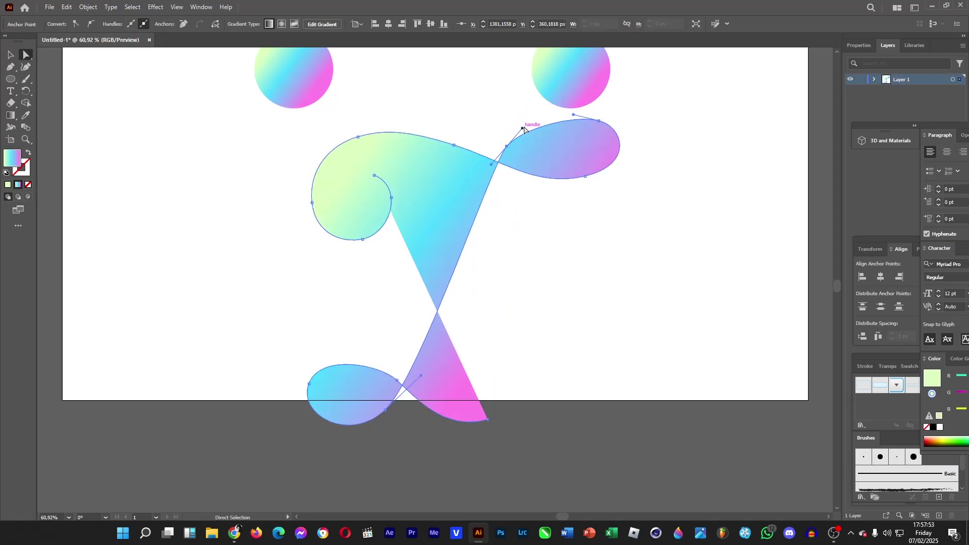
pyautogui.moveTo(599, 121); pyautogui.dragTo(607, 120)
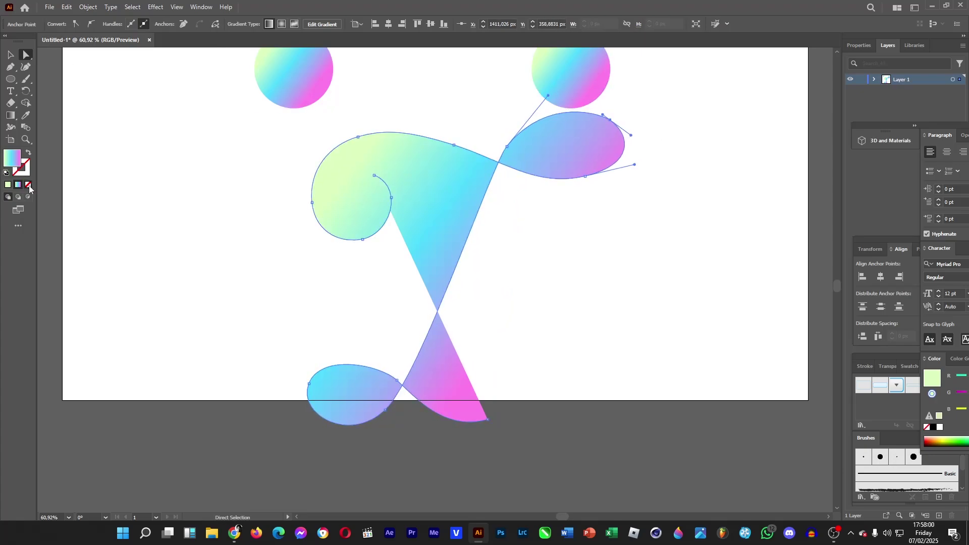
pyautogui.click(29, 184)
pyautogui.click(10, 53)
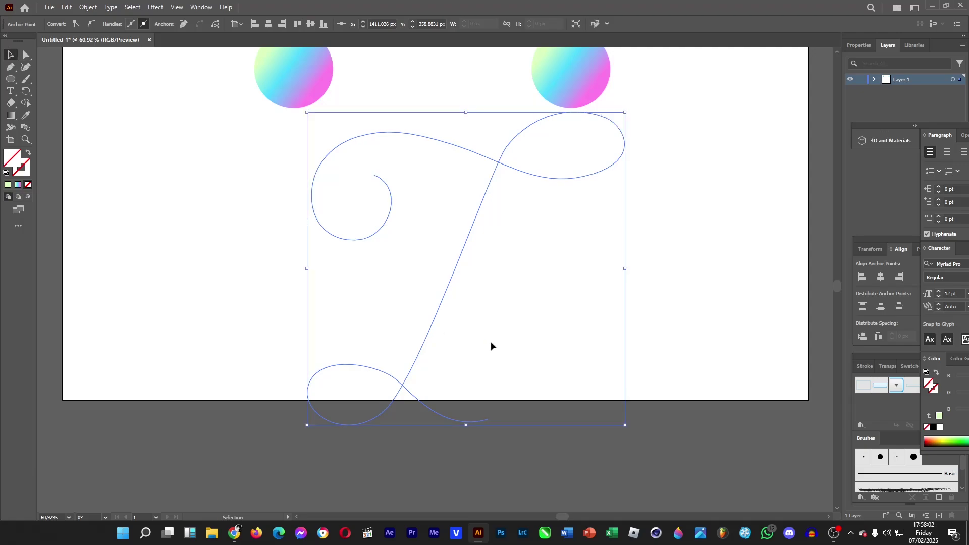
# - Select the two gradient circles and blend them into a row with the Blend tool
pyautogui.scroll(2, 491, 341)
pyautogui.moveTo(182, 51); pyautogui.dragTo(232, 157)
pyautogui.click(294, 134)
pyautogui.moveTo(211, 62); pyautogui.dragTo(694, 169)
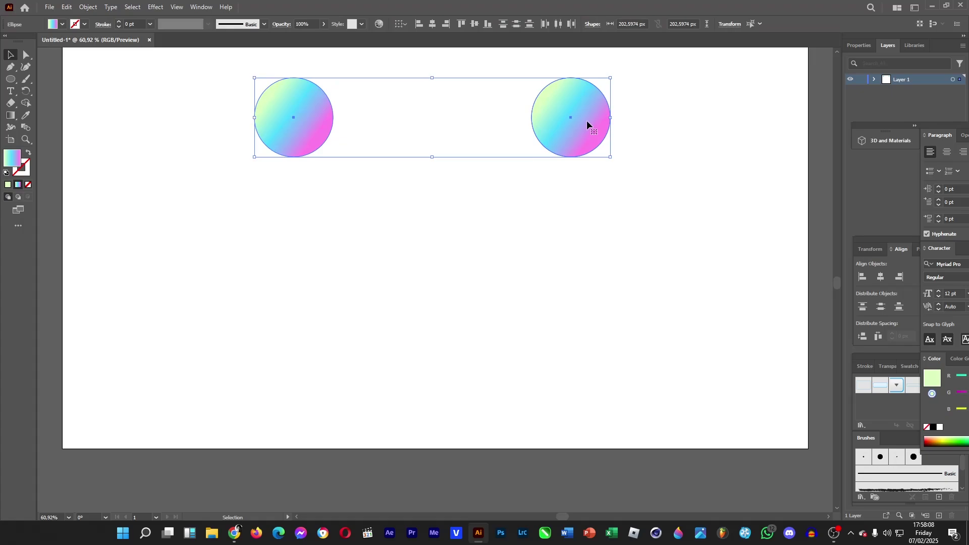
pyautogui.click(25, 126)
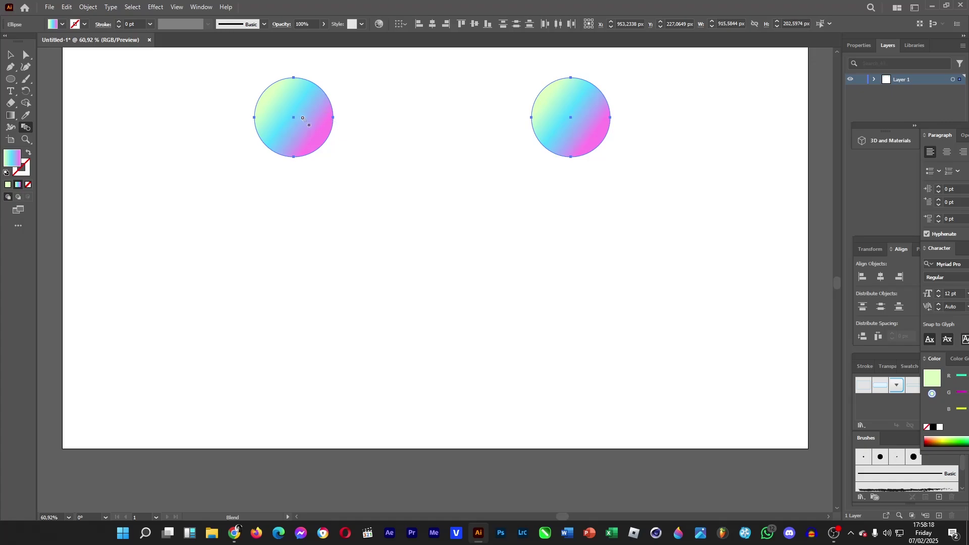
pyautogui.click(562, 121)
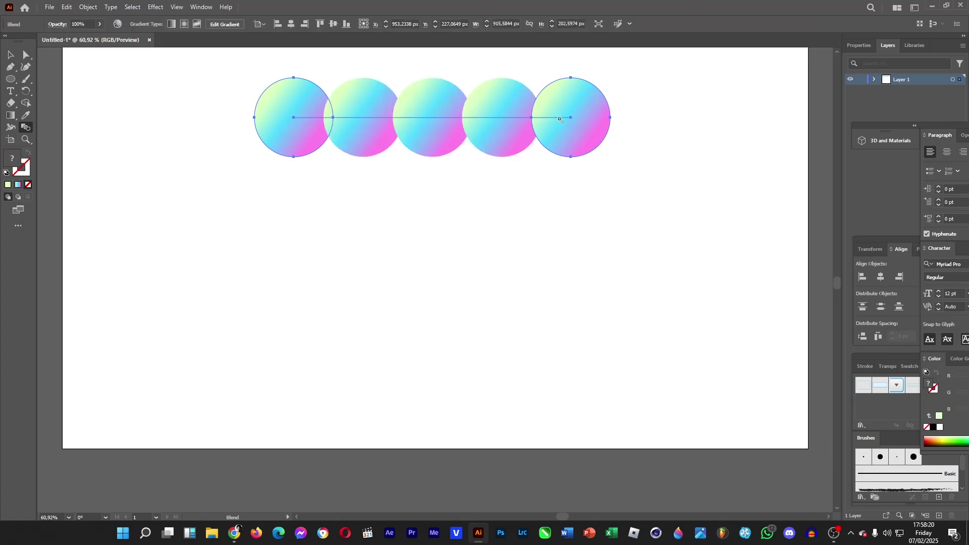
# - Select the circle blend with the swirl path and replace the blend's spine with that path
pyautogui.click(10, 57)
pyautogui.moveTo(192, 63); pyautogui.dragTo(779, 503)
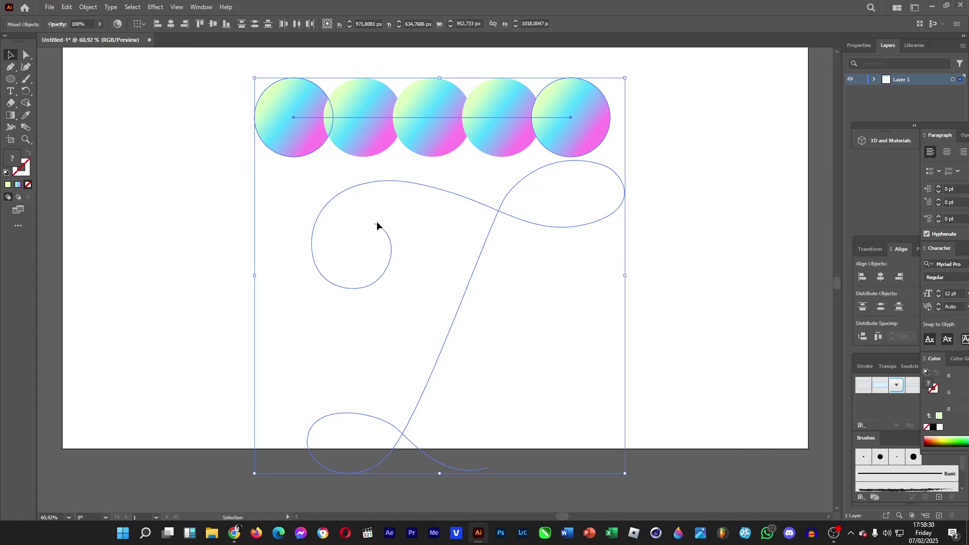
pyautogui.click(88, 7)
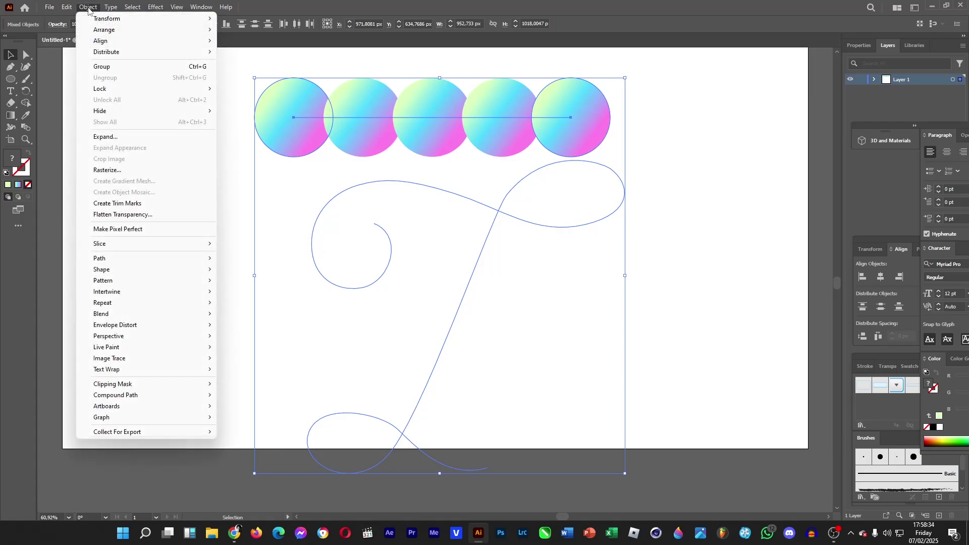
pyautogui.moveTo(200, 318)
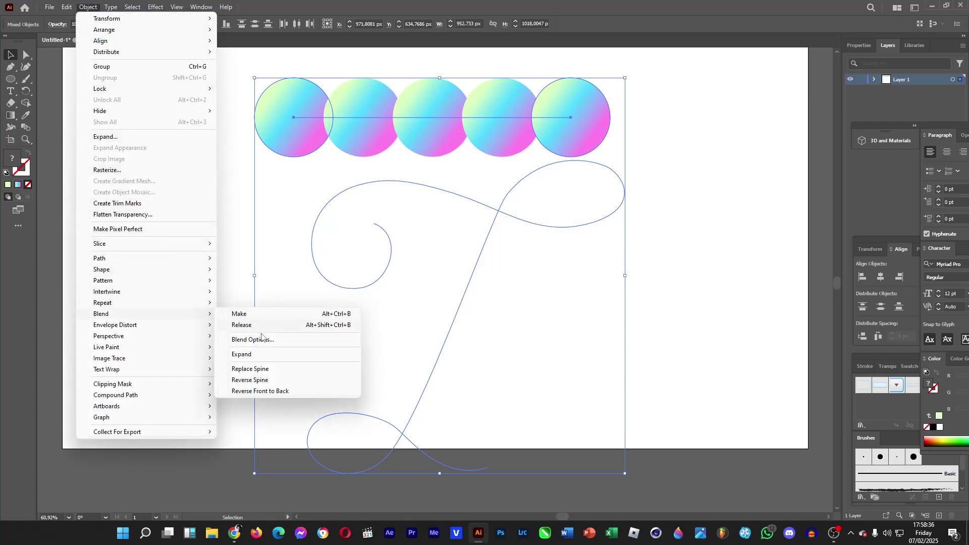
pyautogui.click(261, 371)
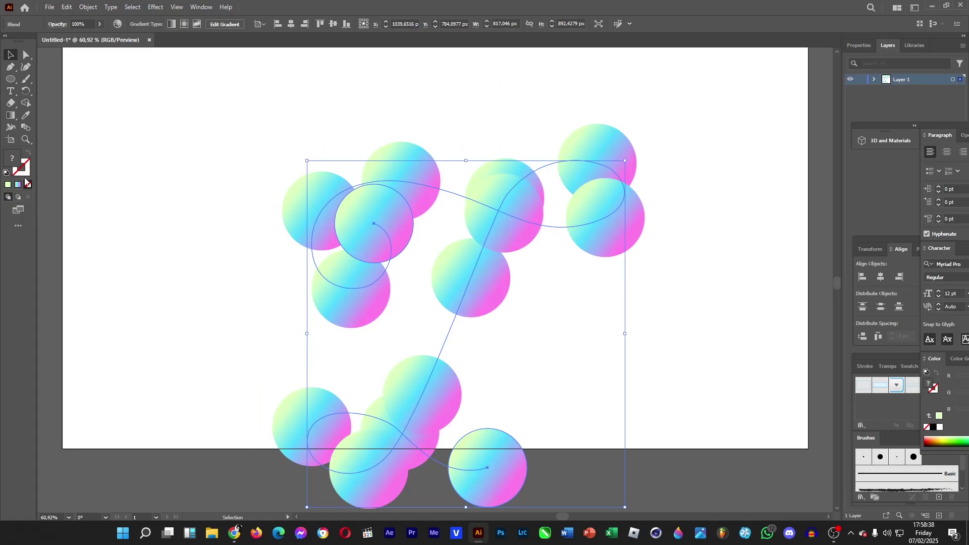
# - Set the blend's spacing to Specified Steps with 1000 steps so the circles merge into a smooth tube along the path
pyautogui.doubleClick(23, 129)
pyautogui.click(482, 227)
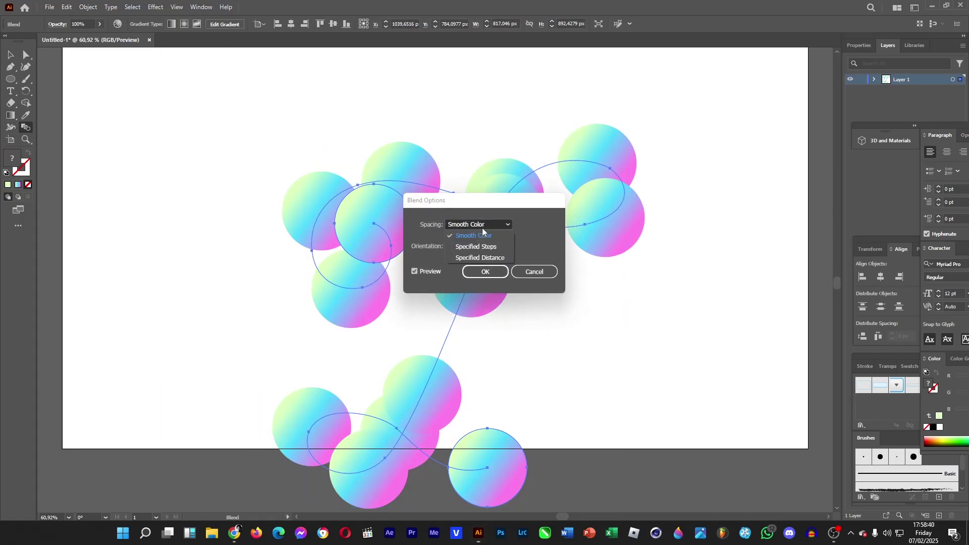
pyautogui.click(483, 247)
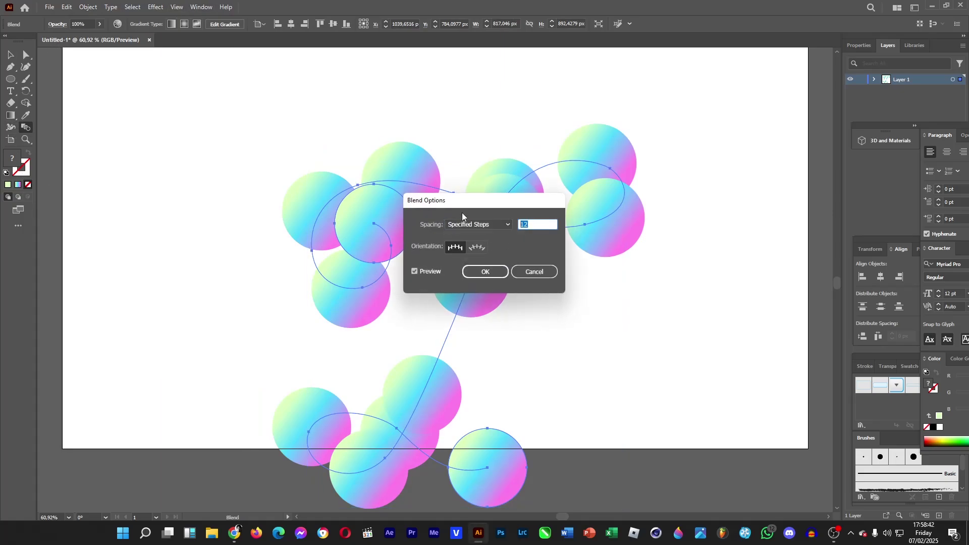
pyautogui.press('Return')
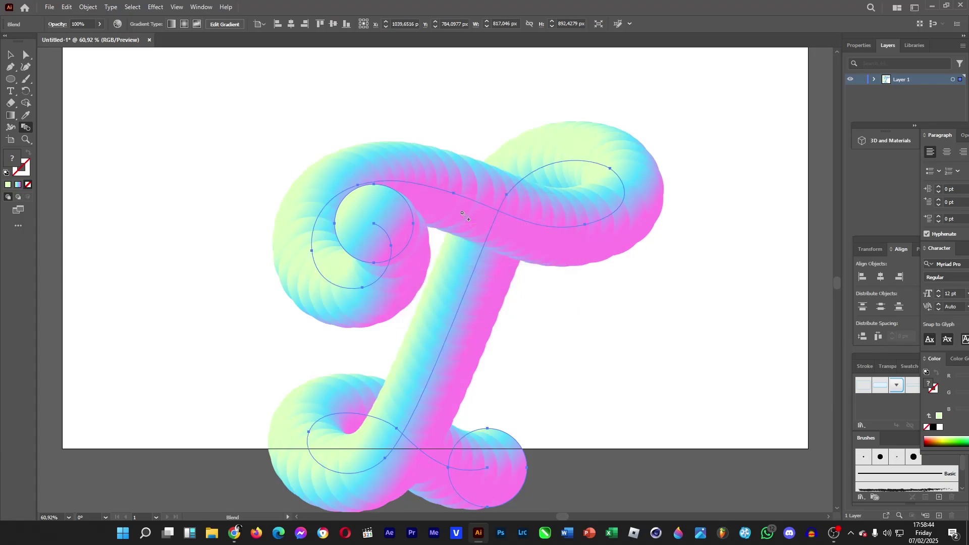
pyautogui.doubleClick(29, 125)
pyautogui.write('1000')
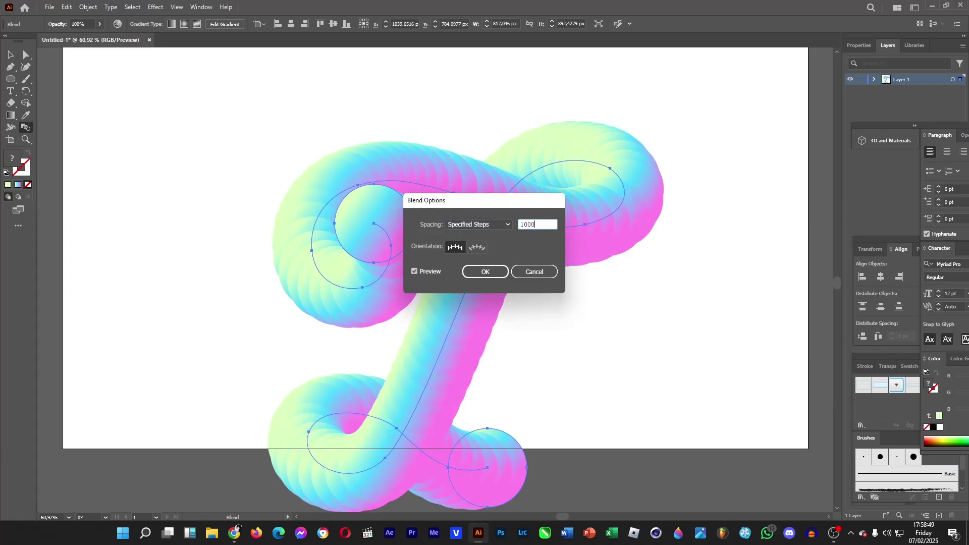
pyautogui.press('Return')
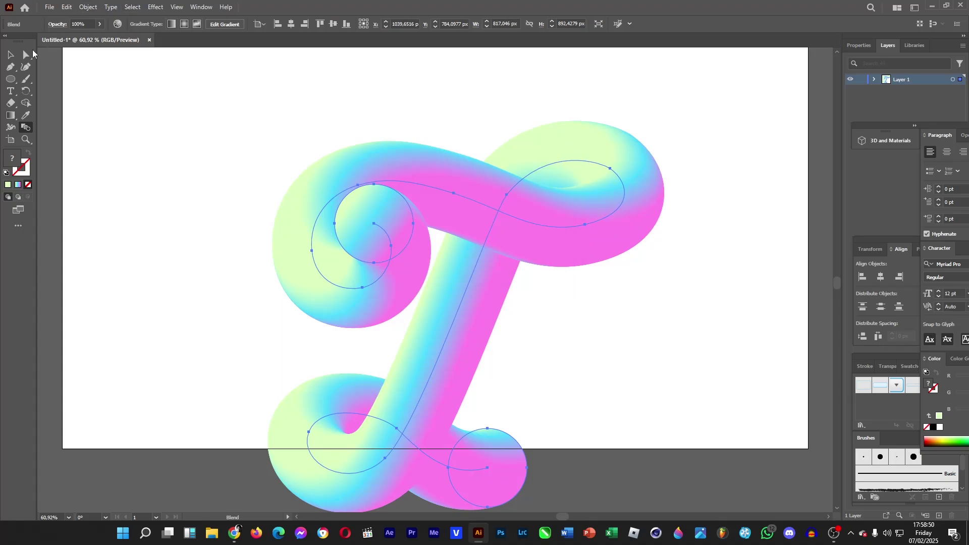
# - Move the blended lettering up so it lies entirely within the artboard, fine-tune its position, and deselect it
pyautogui.click(12, 54)
pyautogui.moveTo(480, 311); pyautogui.dragTo(471, 245)
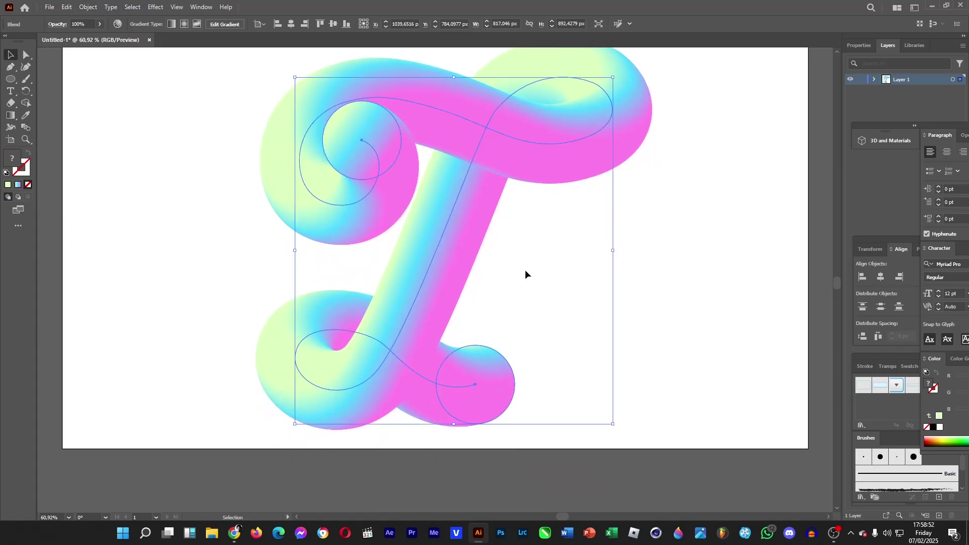
pyautogui.click(688, 327)
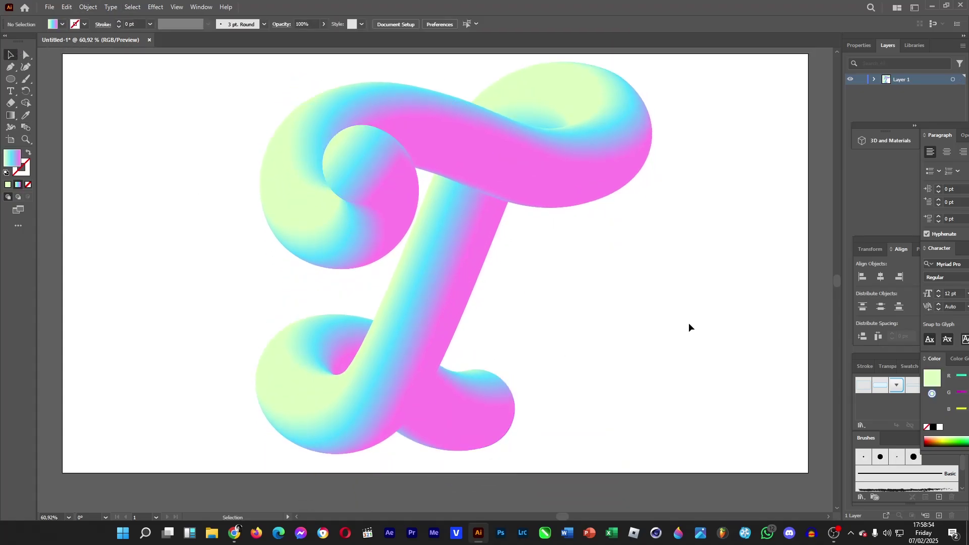
pyautogui.moveTo(428, 260); pyautogui.dragTo(425, 264)
pyautogui.click(683, 322)
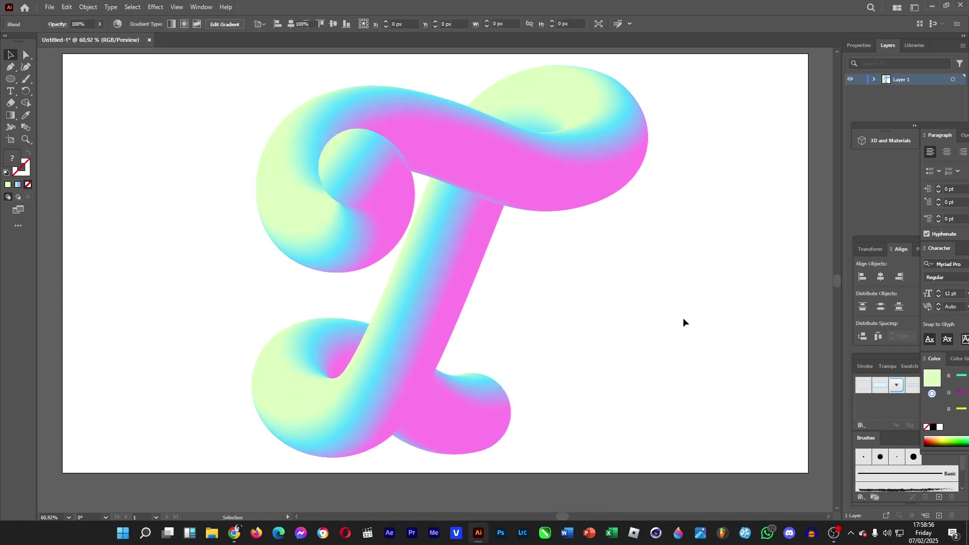